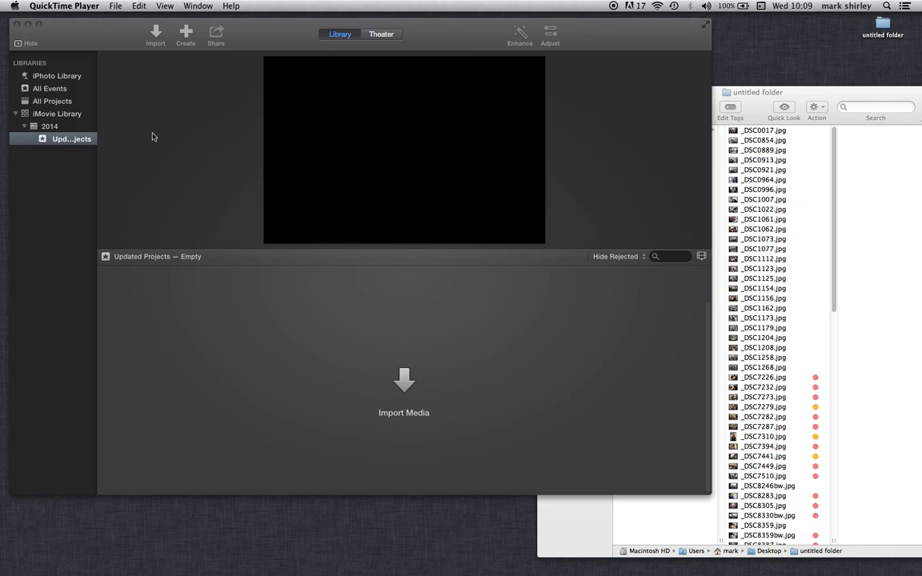
Step: Create a new movie with No Theme, keeping the default name My Movie
{"action": "left_click", "coordinate": [81, 38]}
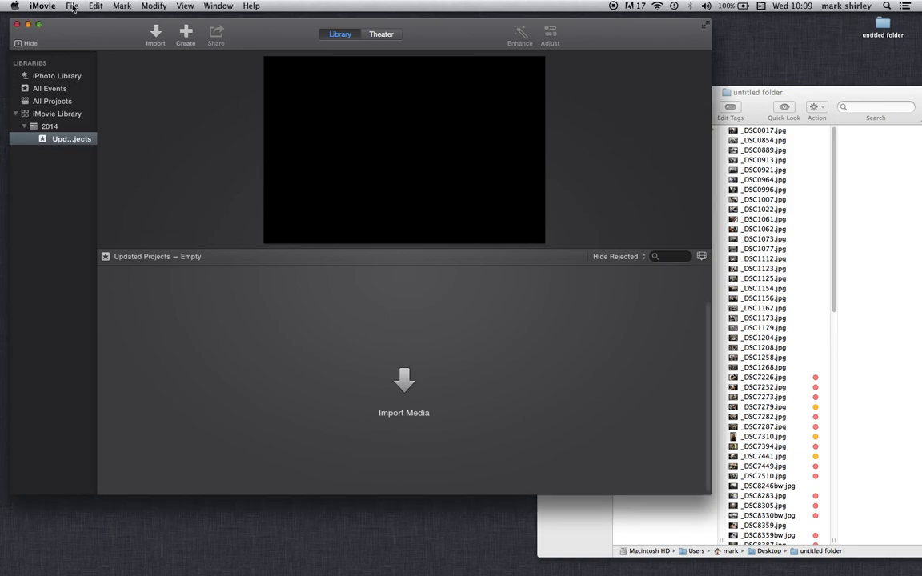
{"action": "left_click", "coordinate": [72, 6]}
{"action": "left_click", "coordinate": [81, 19]}
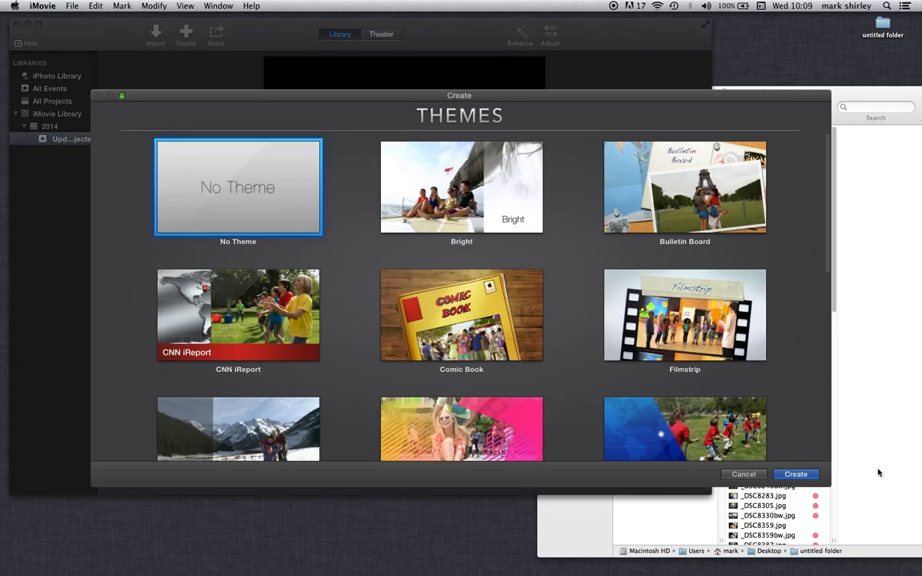
{"action": "left_click", "coordinate": [789, 475]}
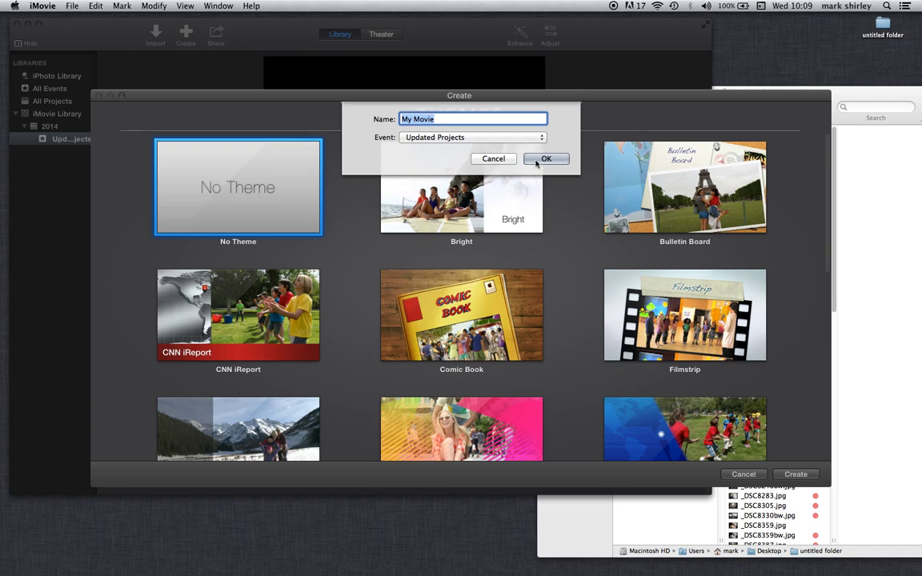
{"action": "left_click", "coordinate": [535, 160]}
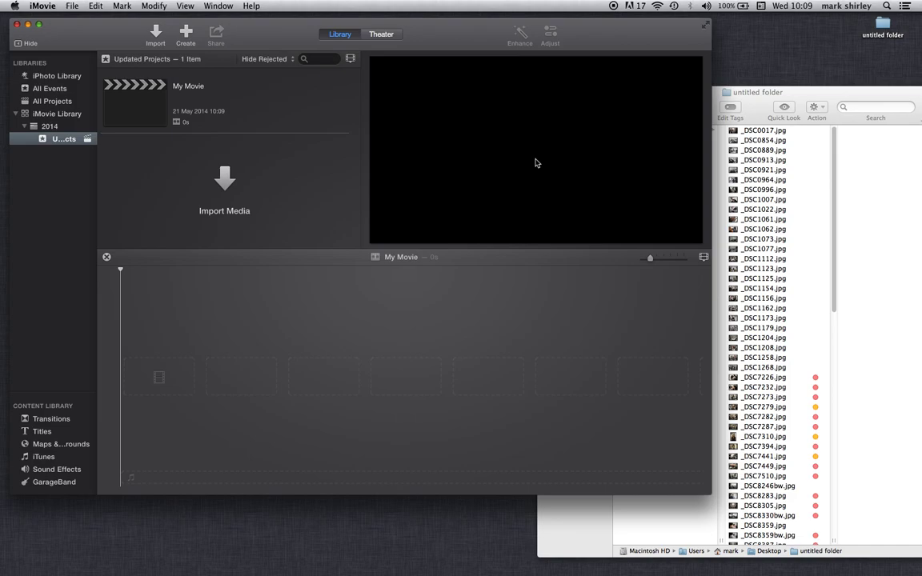
Step: In the untitled folder, select all photos from _DSC0017.jpg through 26.jpg
{"action": "left_click_drag", "start_coordinate": [789, 98], "coordinate": [691, 61]}
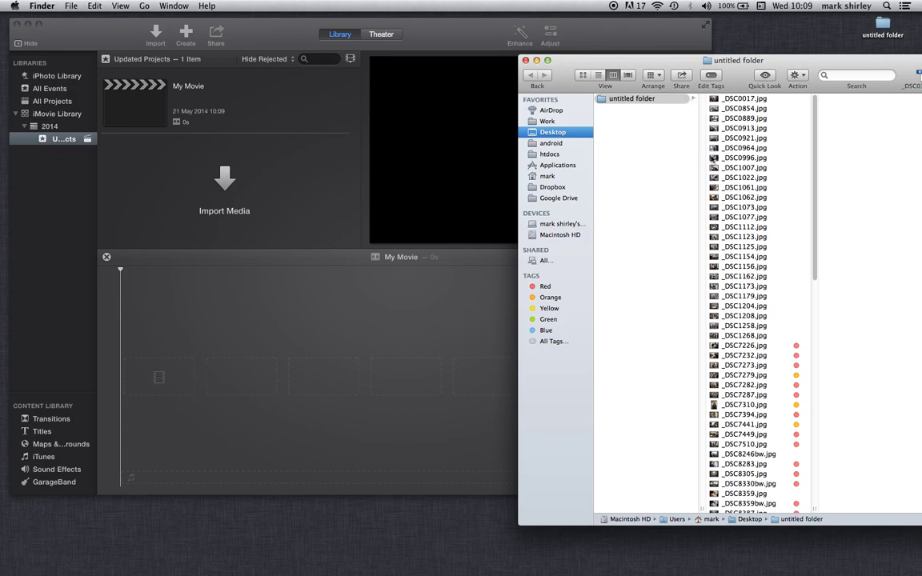
{"action": "left_click_drag", "start_coordinate": [813, 245], "coordinate": [775, 180]}
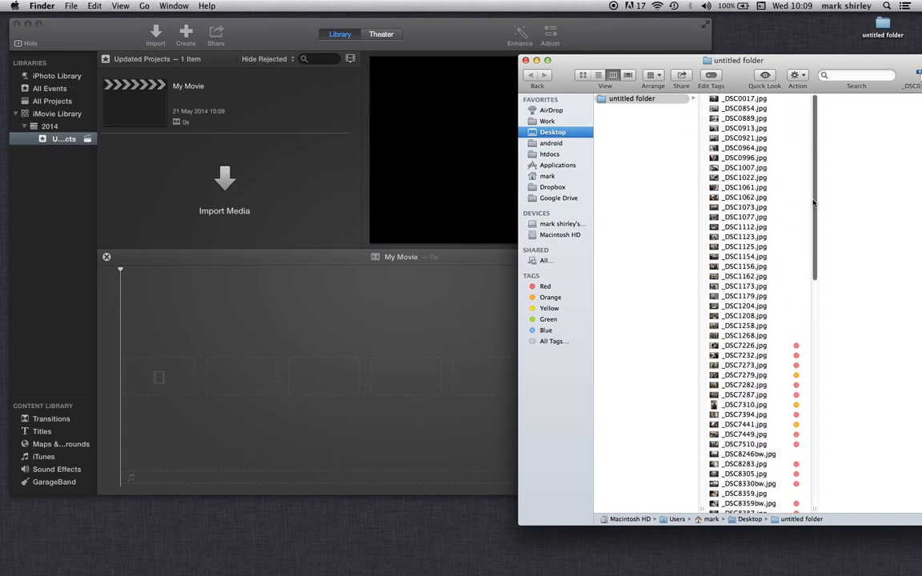
{"action": "left_click", "coordinate": [719, 99]}
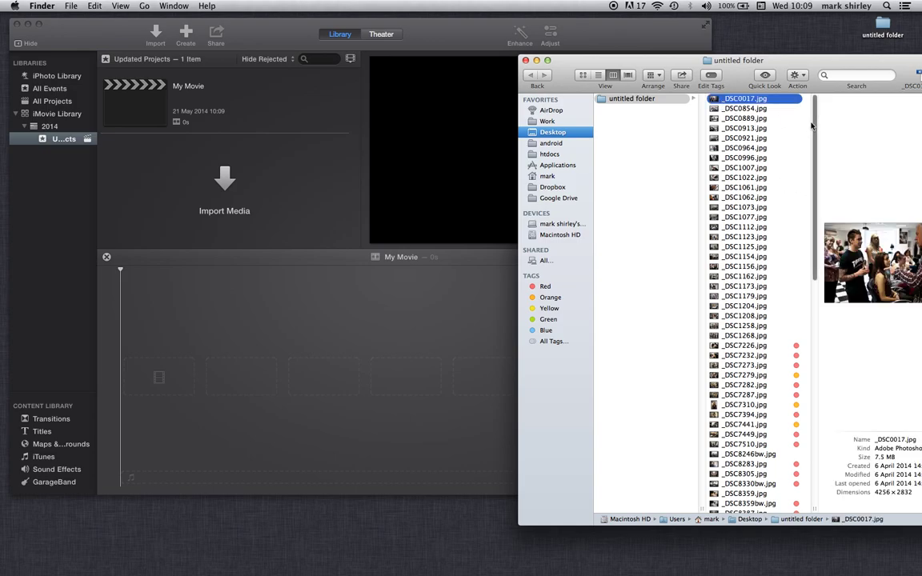
{"action": "left_click_drag", "start_coordinate": [813, 124], "coordinate": [829, 372]}
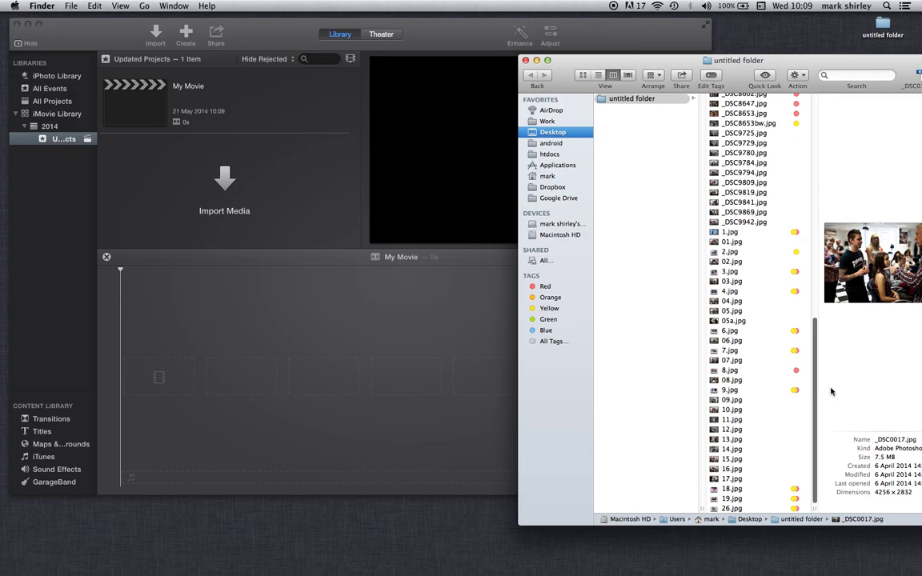
{"action": "left_click", "coordinate": [731, 508], "text": "shift"}
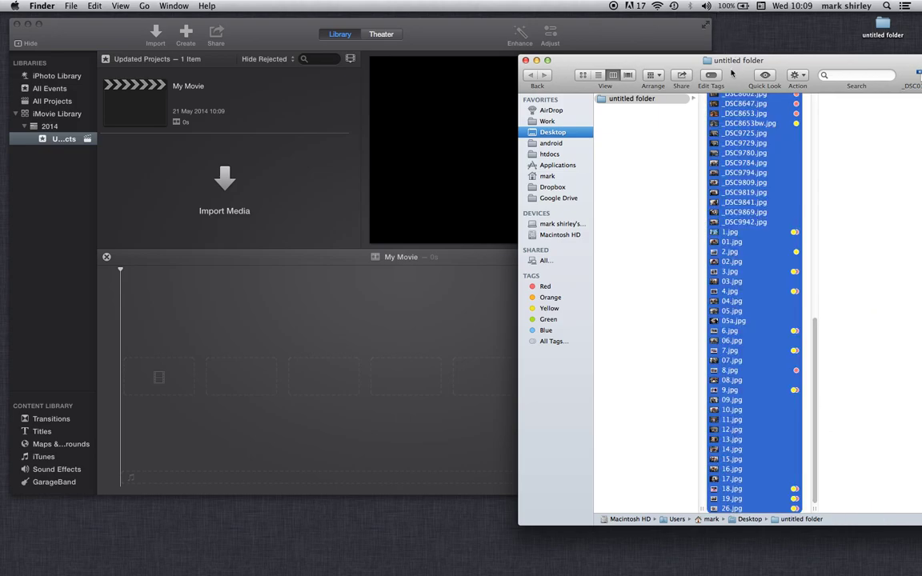
Step: Arrange the Finder folder and iMovie windows side by side
{"action": "left_click_drag", "start_coordinate": [659, 62], "coordinate": [833, 69]}
{"action": "left_click_drag", "start_coordinate": [901, 89], "coordinate": [918, 116]}
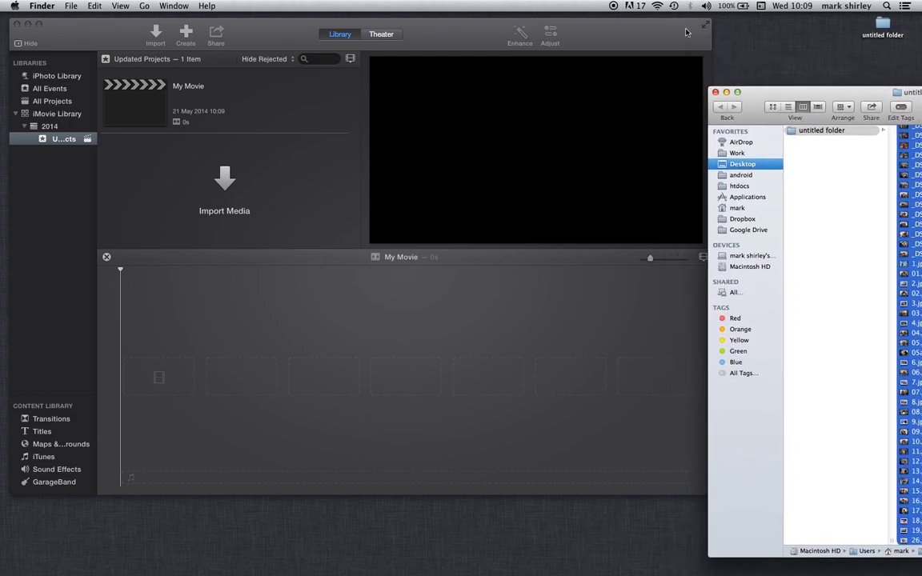
{"action": "left_click", "coordinate": [614, 40]}
{"action": "left_click_drag", "start_coordinate": [614, 40], "coordinate": [555, 42]}
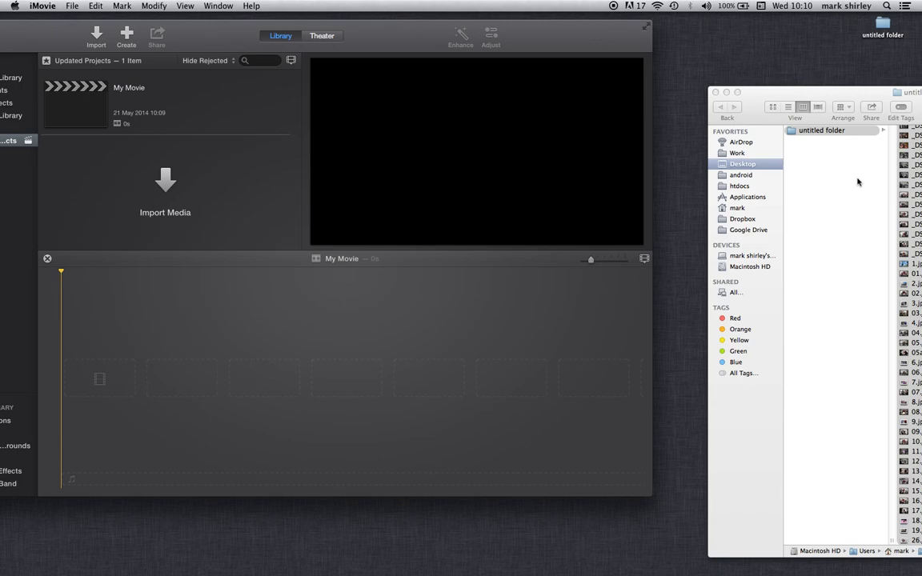
Step: Drag the selected photos from Finder onto the My Movie timeline
{"action": "left_click_drag", "start_coordinate": [857, 93], "coordinate": [787, 80]}
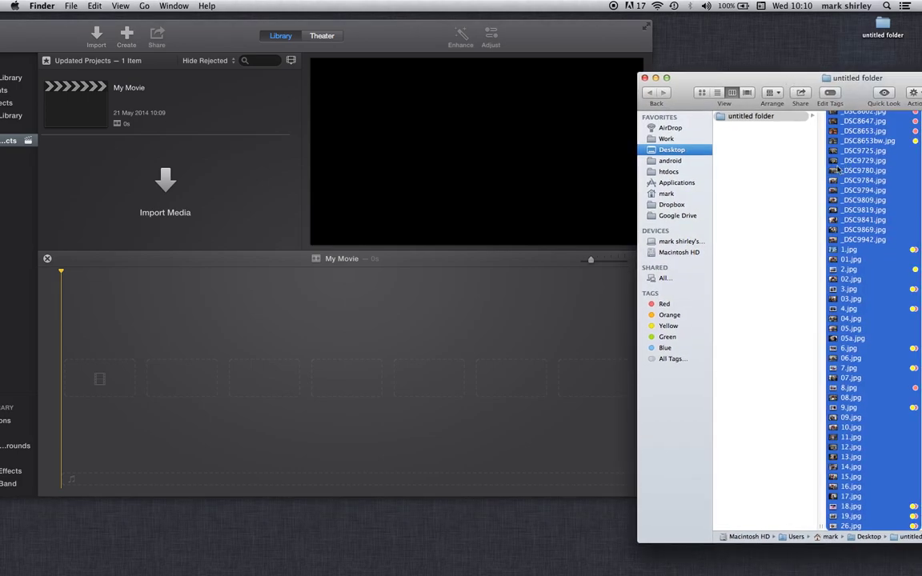
{"action": "left_click_drag", "start_coordinate": [865, 150], "coordinate": [446, 364]}
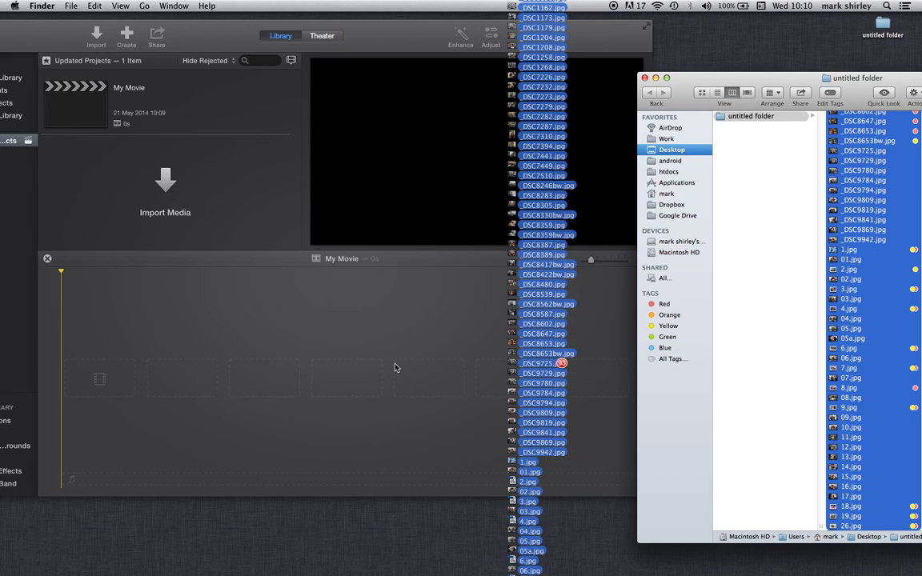
{"action": "left_click_drag", "start_coordinate": [395, 367], "coordinate": [394, 367]}
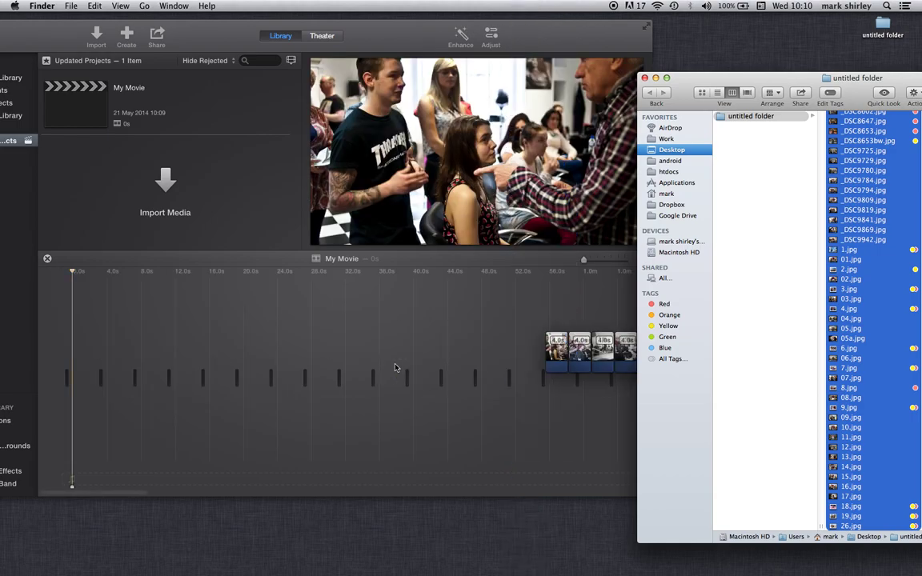
Step: Move Finder aside and reposition iMovie to review the 94 imported clips, 6m 12s
{"action": "left_click_drag", "start_coordinate": [697, 82], "coordinate": [829, 73]}
{"action": "left_click", "coordinate": [613, 39]}
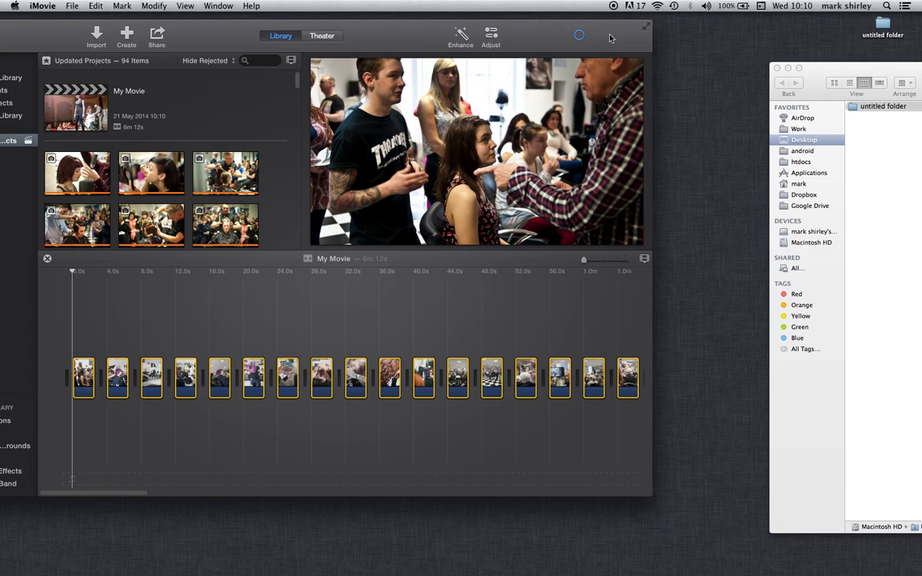
{"action": "left_click_drag", "start_coordinate": [614, 39], "coordinate": [633, 39]}
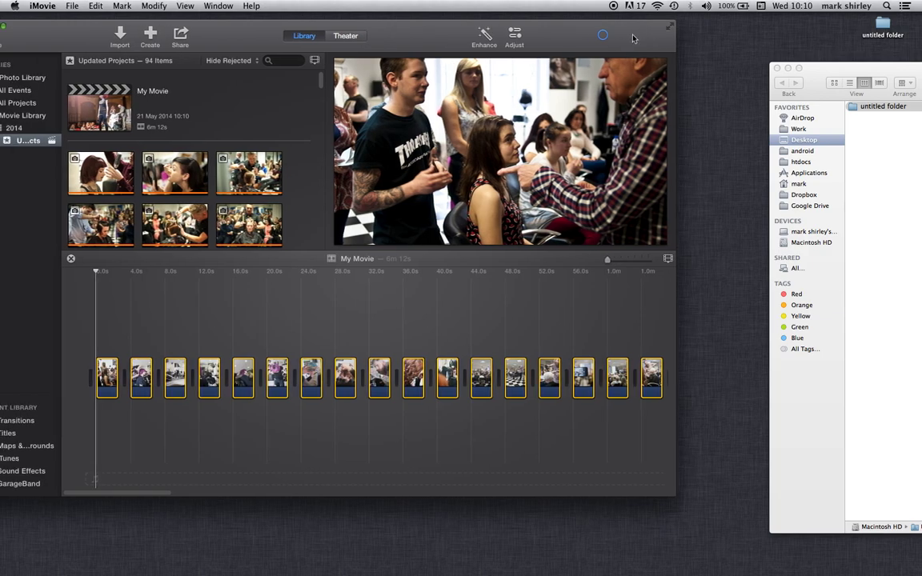
{"action": "left_click_drag", "start_coordinate": [632, 39], "coordinate": [737, 34]}
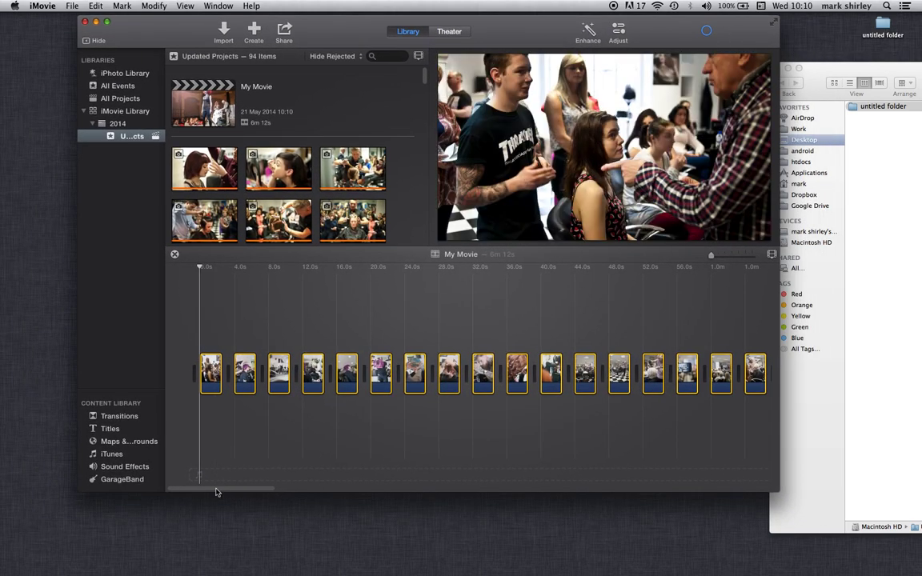
{"action": "scroll", "coordinate": [294, 492], "scroll_direction": "right", "scroll_amount": 5}
{"action": "left_click_drag", "start_coordinate": [294, 492], "coordinate": [184, 477]}
{"action": "left_click", "coordinate": [176, 339]}
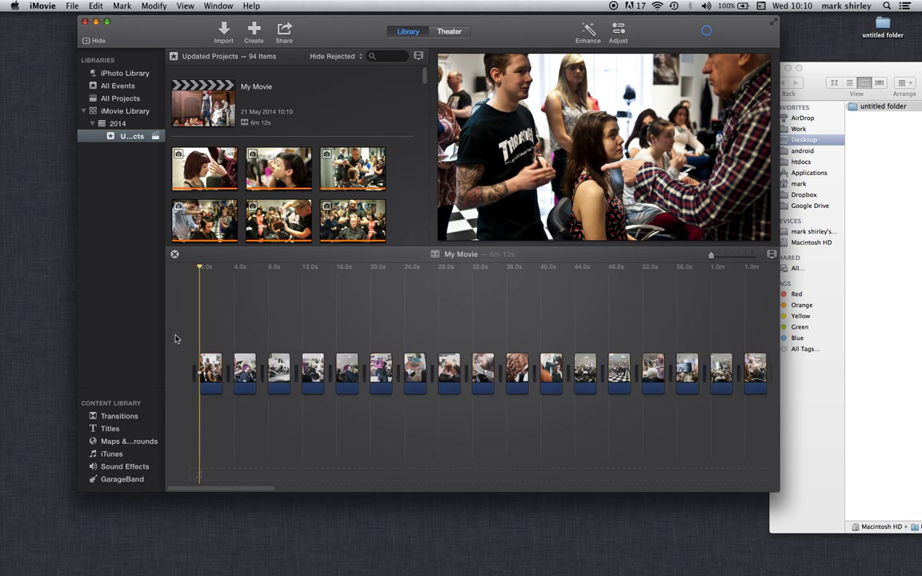
{"action": "left_click_drag", "start_coordinate": [159, 35], "coordinate": [121, 41]}
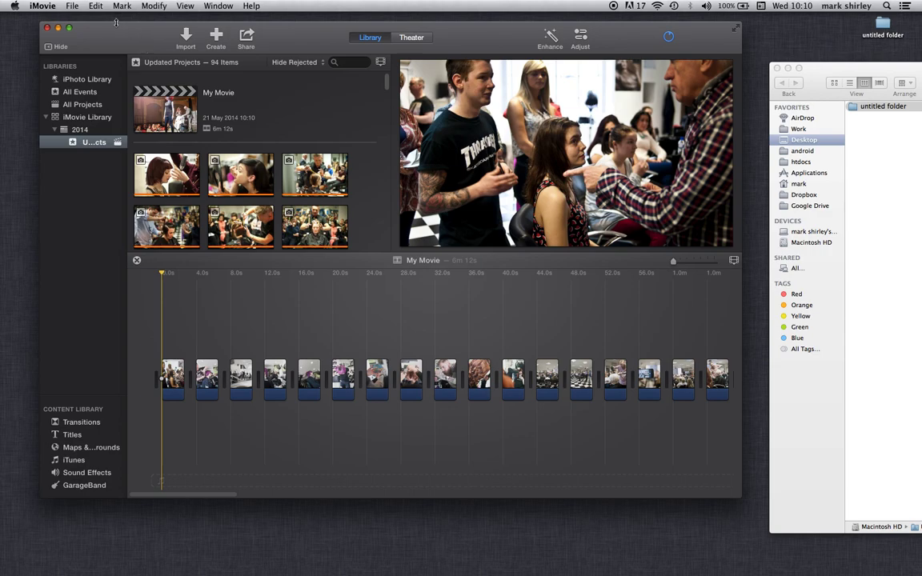
{"action": "mouse_move", "coordinate": [512, 132]}
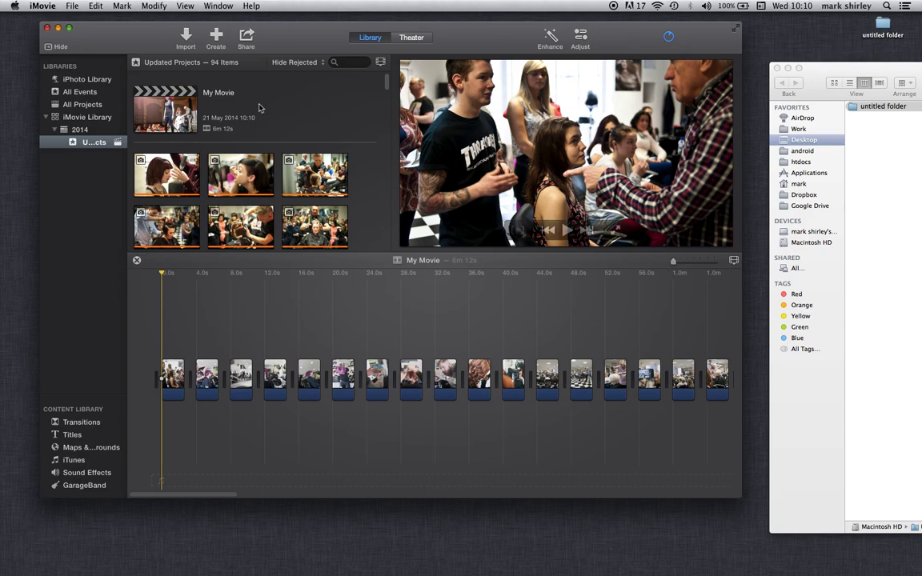
{"action": "mouse_move", "coordinate": [124, 40]}
{"action": "left_mouse_down"}
{"action": "mouse_move", "coordinate": [99, 37]}
{"action": "mouse_move", "coordinate": [108, 37]}
{"action": "left_mouse_up"}
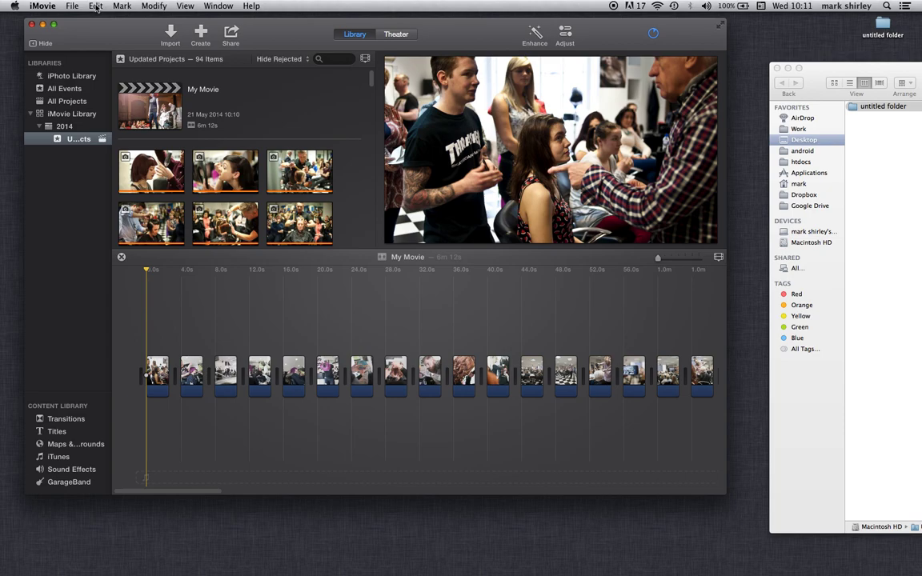
Step: Select every photo clip in the movie with Edit > Select in Movie > Photos
{"action": "left_click", "coordinate": [96, 7]}
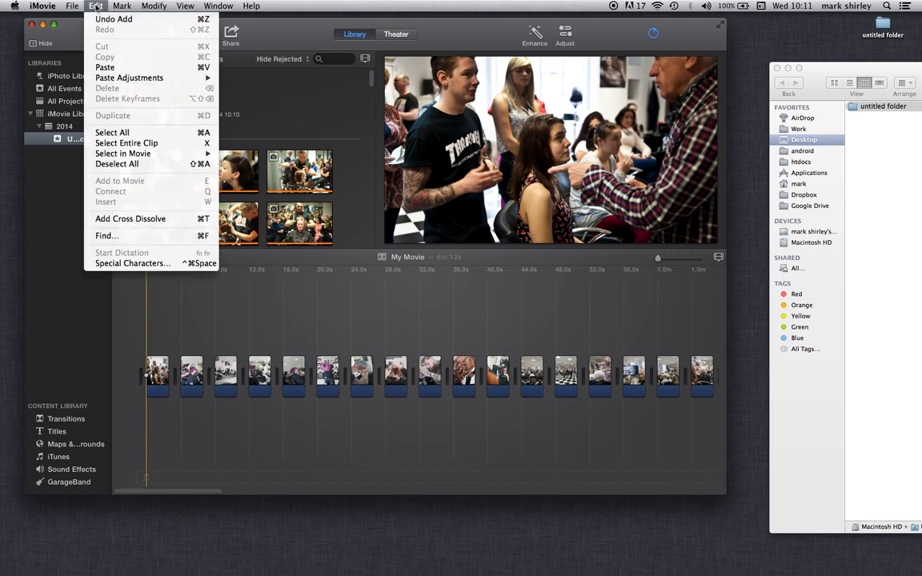
{"action": "mouse_move", "coordinate": [128, 153]}
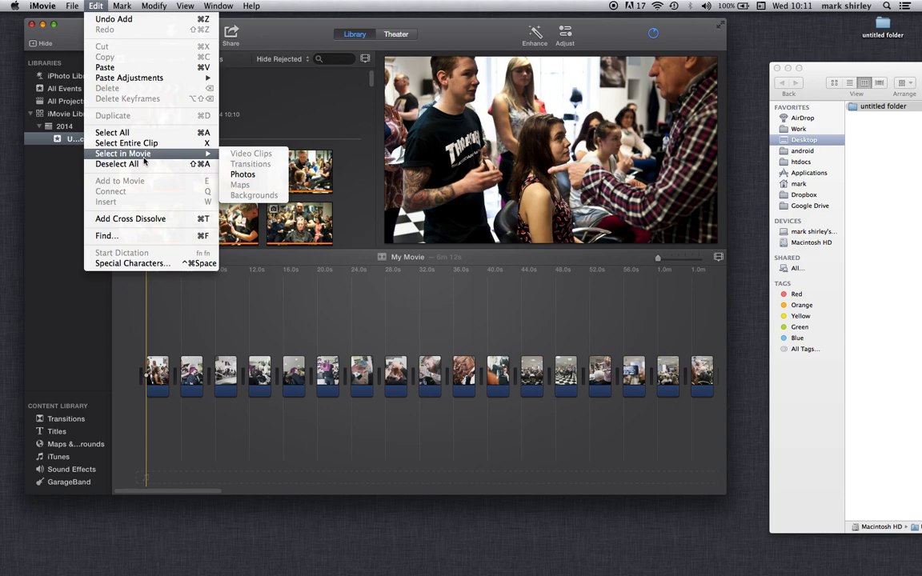
{"action": "left_click", "coordinate": [243, 174]}
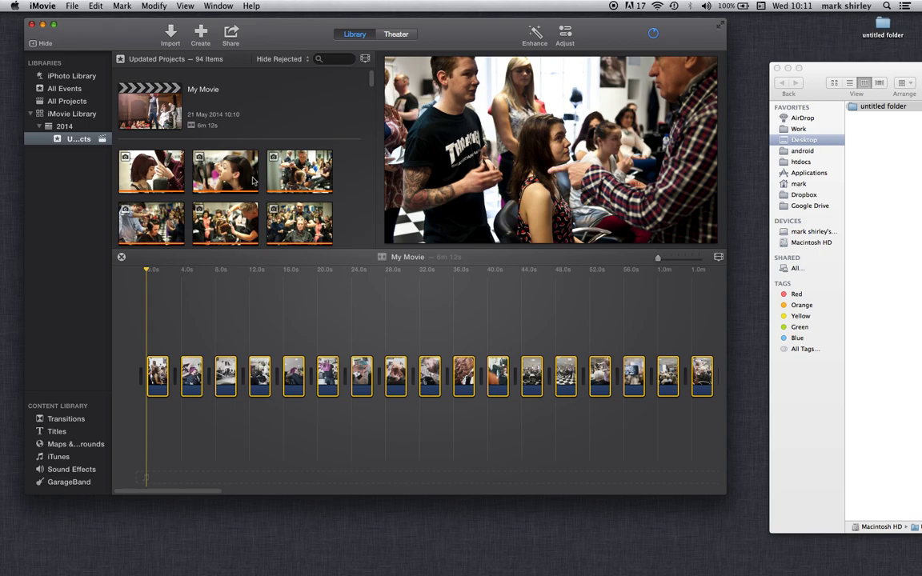
Step: Switch all selected photos from Ken Burns to the Fit crop style and apply it
{"action": "left_click", "coordinate": [565, 32]}
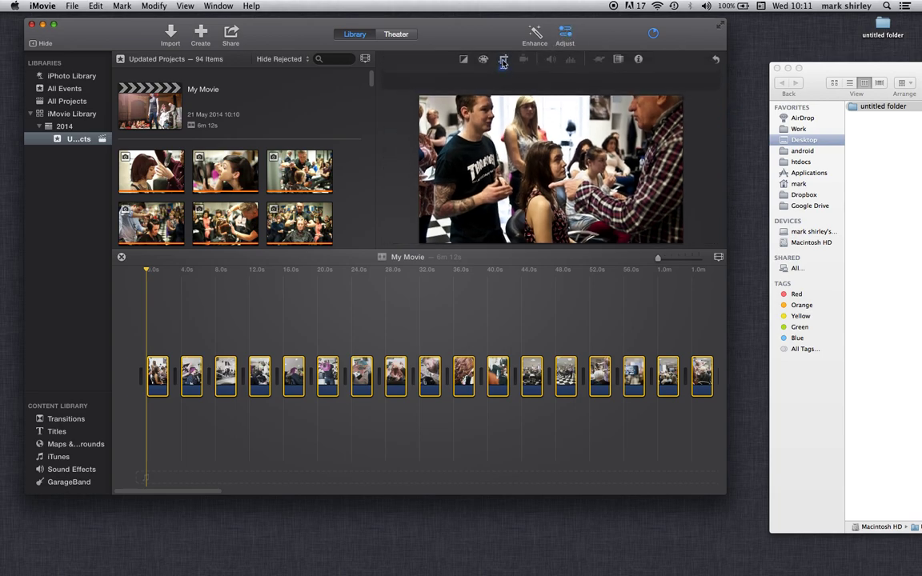
{"action": "left_click", "coordinate": [502, 61]}
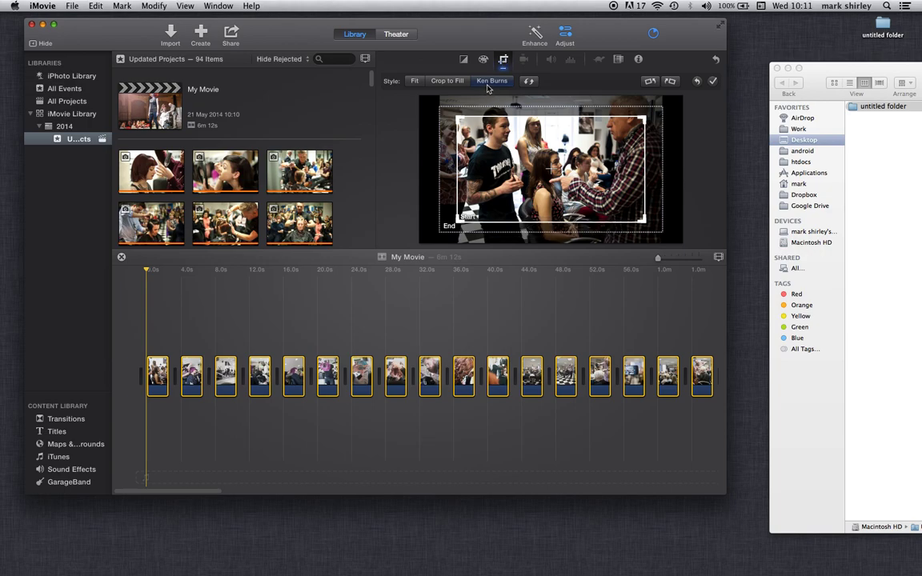
{"action": "left_click", "coordinate": [414, 82]}
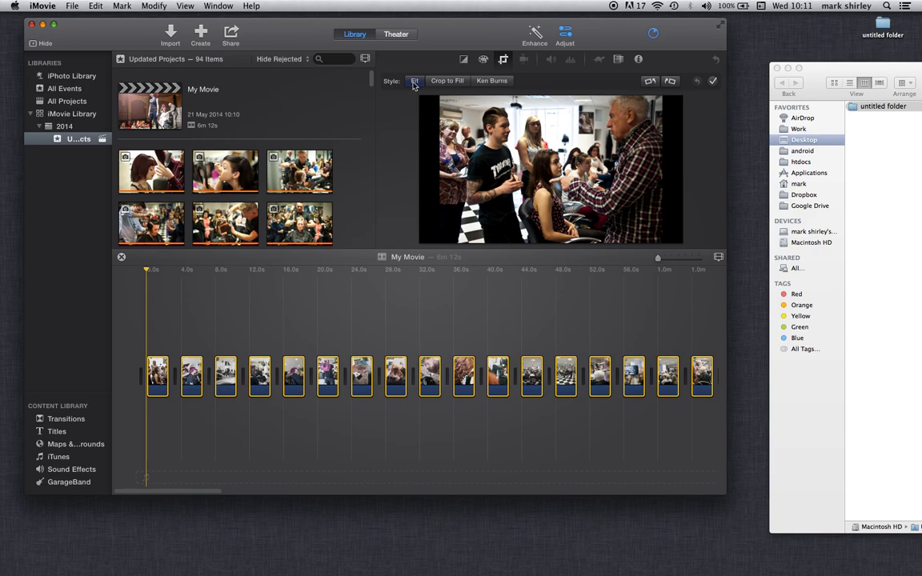
{"action": "left_click", "coordinate": [712, 83]}
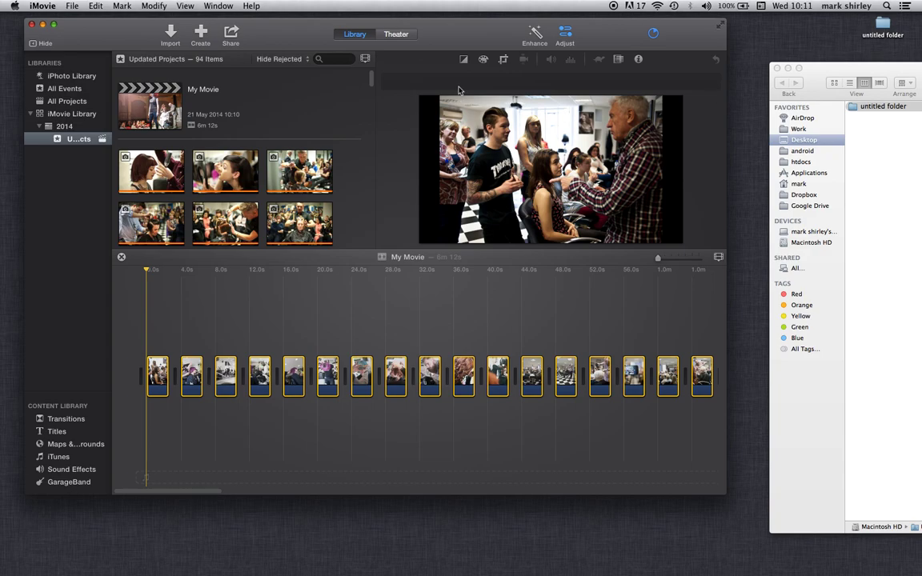
Step: Add cross dissolve transitions between all the selected clips from the Edit menu
{"action": "left_click", "coordinate": [94, 7]}
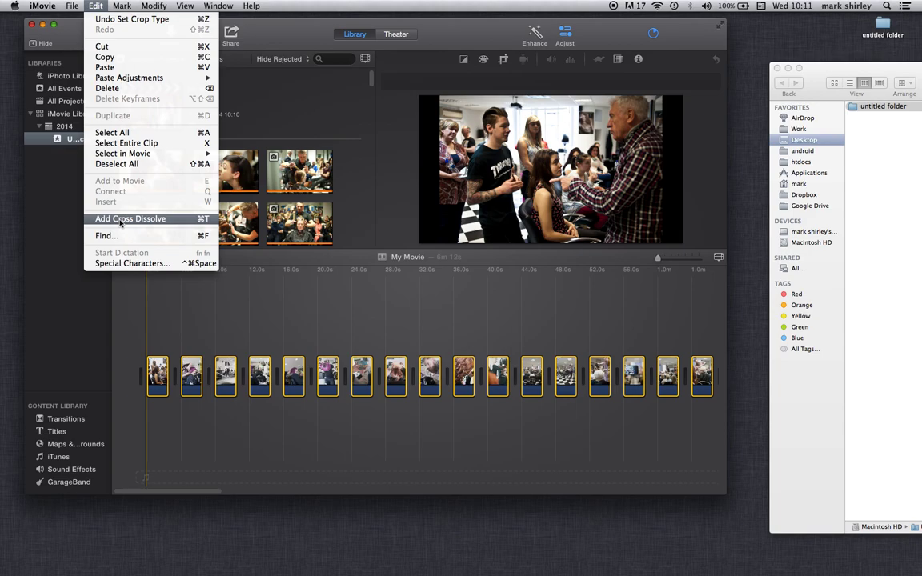
{"action": "left_click", "coordinate": [121, 221]}
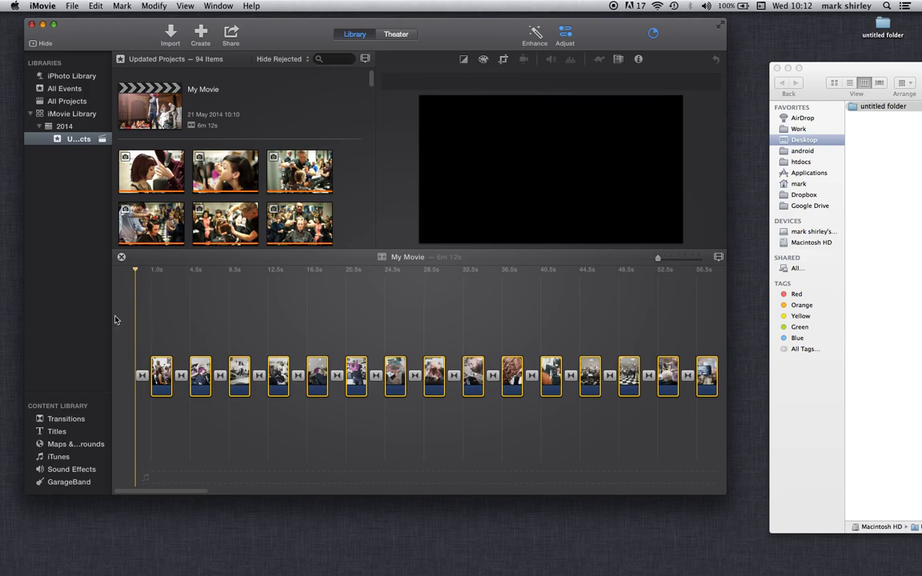
Step: Deselect the clips and drag The Serpent Mound from iTunes beneath the photos
{"action": "left_click", "coordinate": [115, 304]}
{"action": "left_click", "coordinate": [115, 304]}
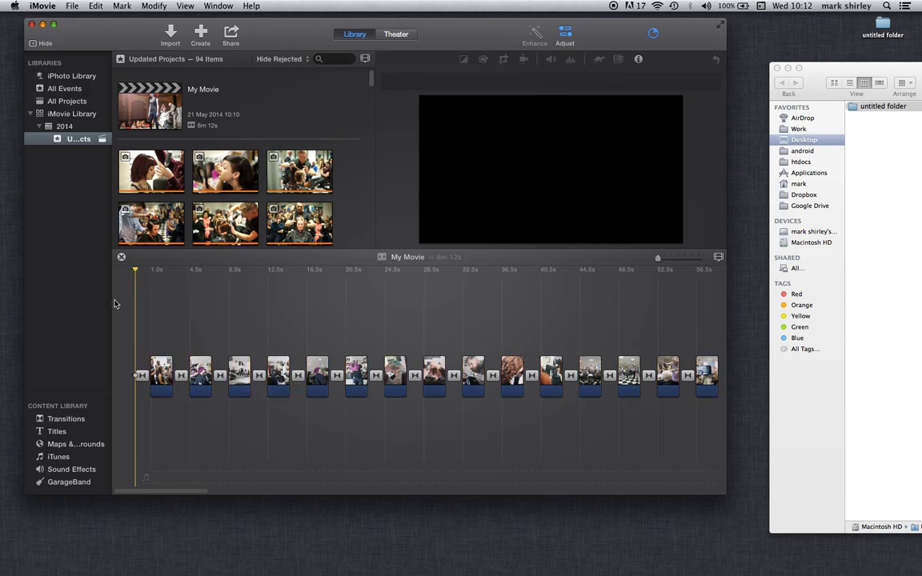
{"action": "left_click", "coordinate": [51, 458]}
{"action": "left_click", "coordinate": [112, 170]}
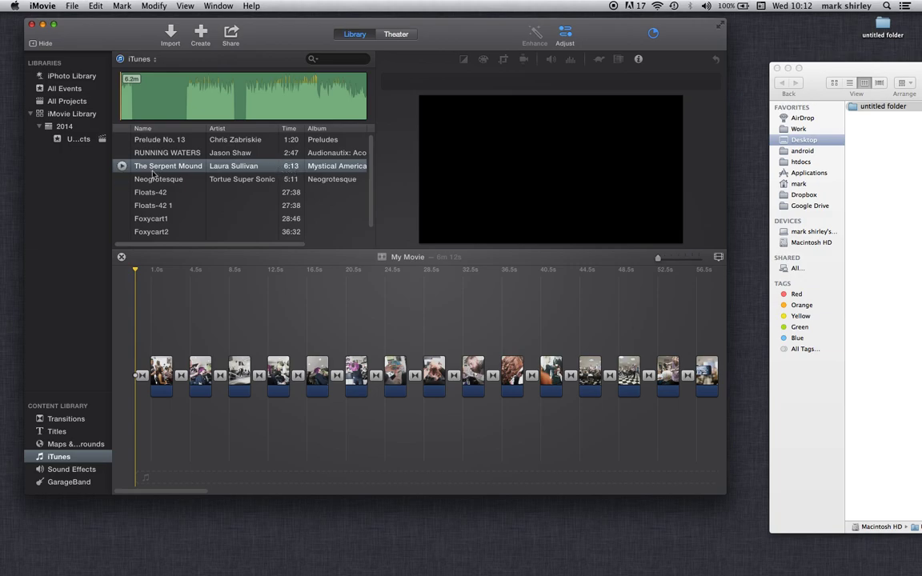
{"action": "left_click", "coordinate": [113, 164]}
{"action": "left_click_drag", "start_coordinate": [120, 167], "coordinate": [117, 430]}
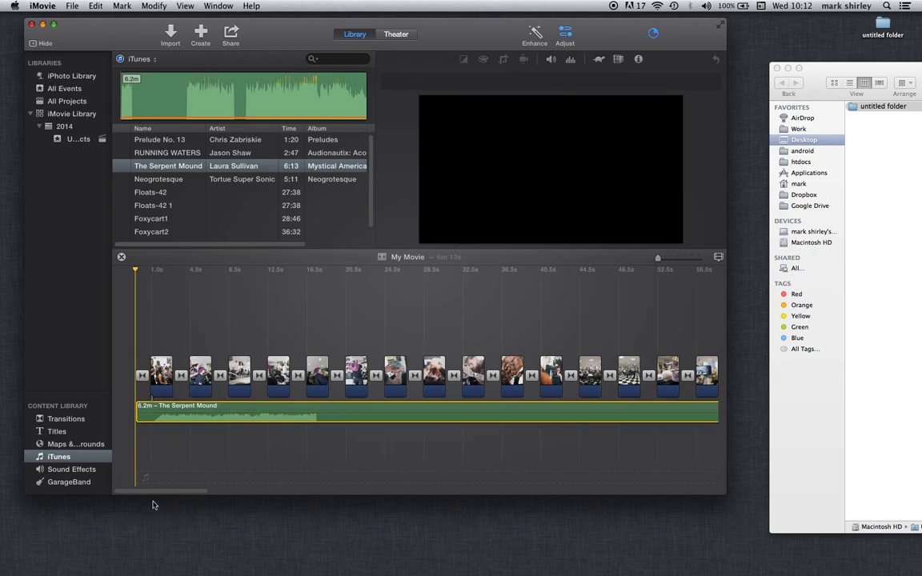
Step: Delete the solid green clip near the 4.5-minute mark, then return to the start
{"action": "scroll", "coordinate": [164, 494], "scroll_direction": "right", "scroll_amount": 2}
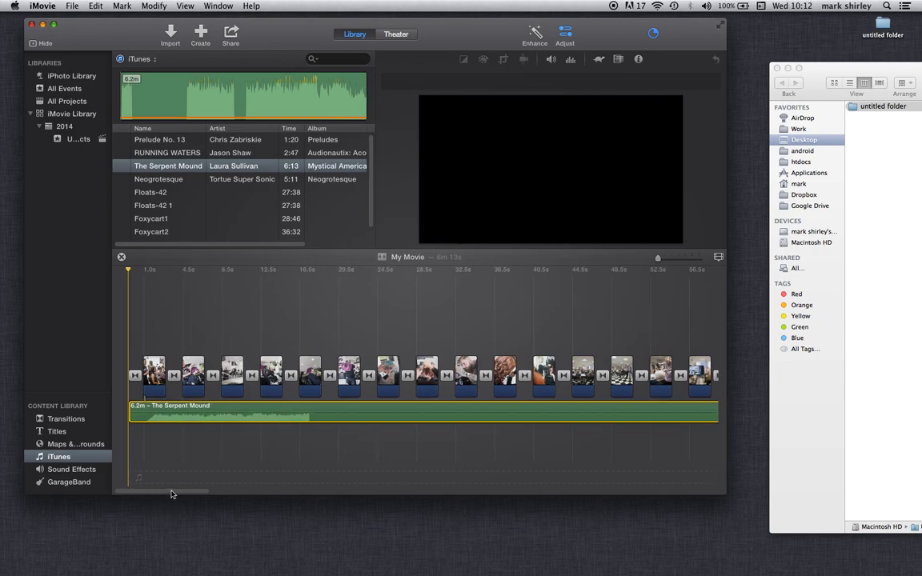
{"action": "scroll", "coordinate": [136, 492], "scroll_direction": "right", "scroll_amount": 2}
{"action": "scroll", "coordinate": [127, 493], "scroll_direction": "left", "scroll_amount": 2}
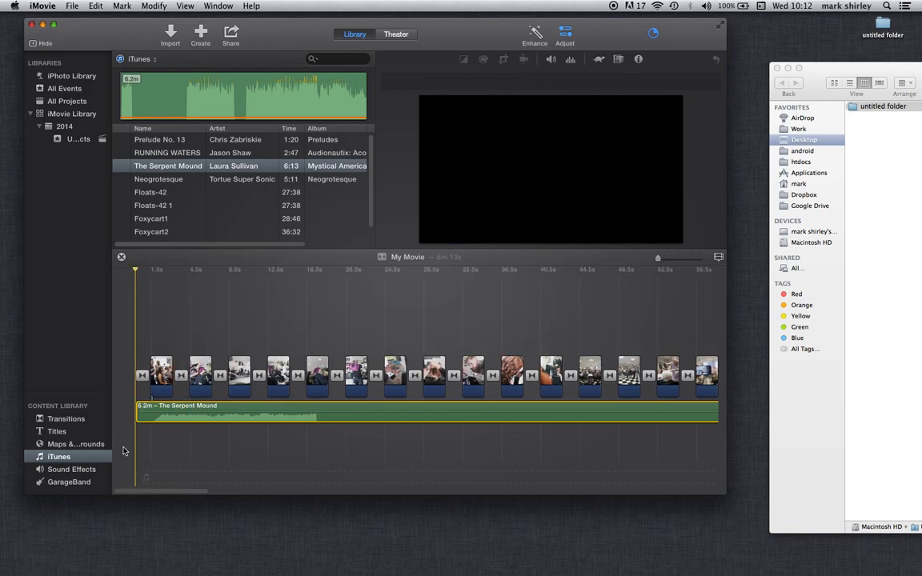
{"action": "left_click_drag", "start_coordinate": [160, 494], "coordinate": [356, 482]}
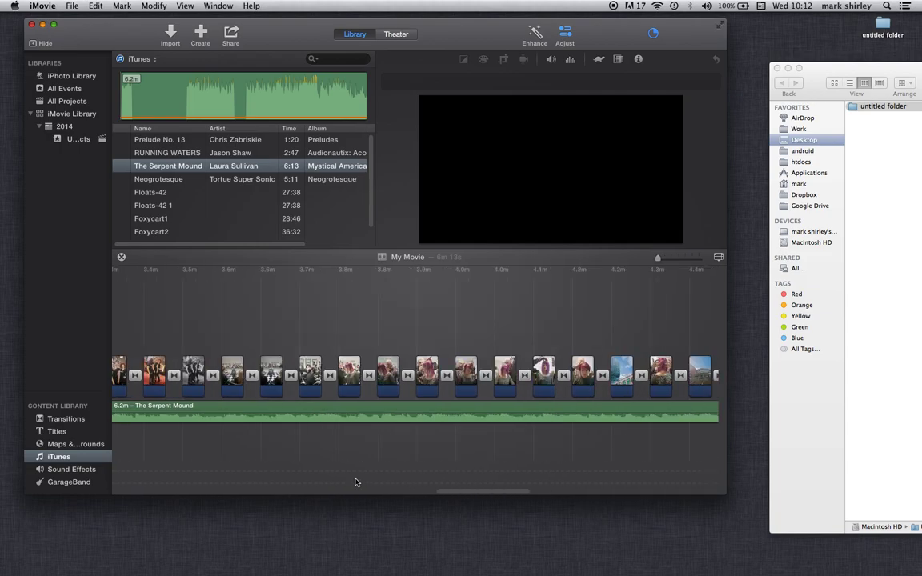
{"action": "scroll", "coordinate": [356, 482], "scroll_direction": "right", "scroll_amount": 5}
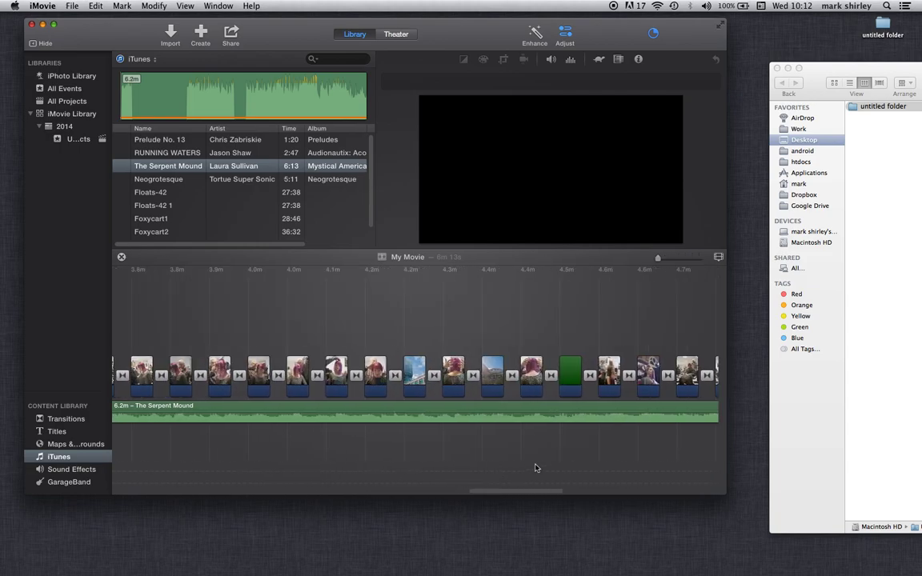
{"action": "scroll", "coordinate": [536, 468], "scroll_direction": "right", "scroll_amount": 5}
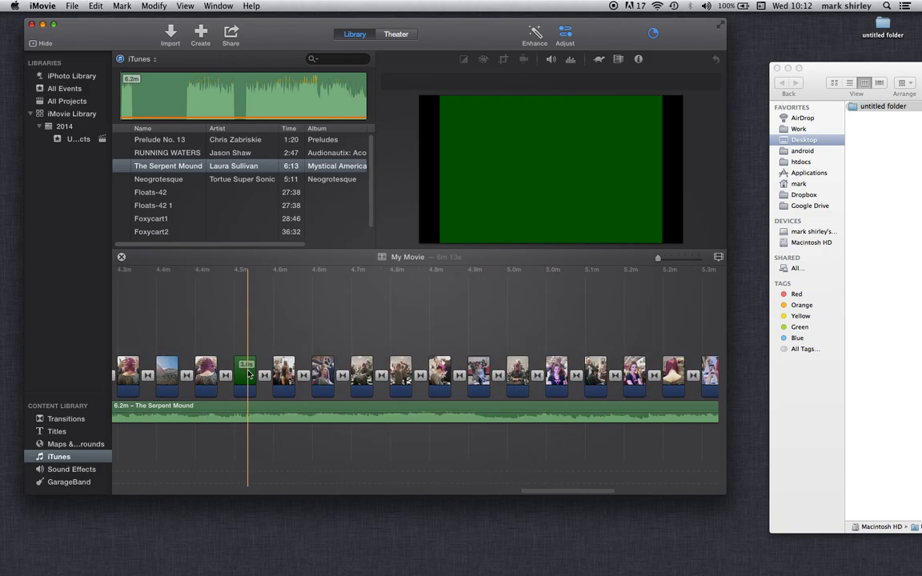
{"action": "left_click", "coordinate": [245, 376]}
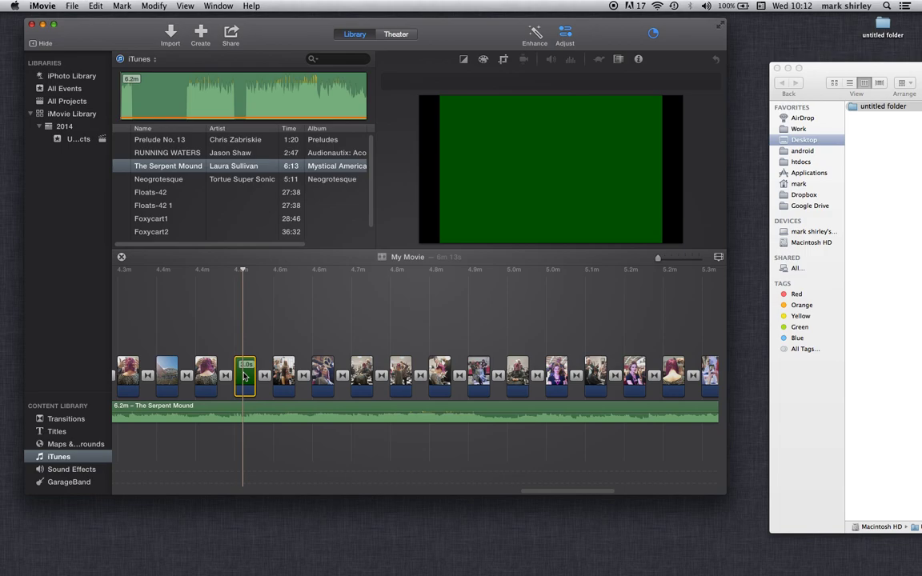
{"action": "right_click", "coordinate": [245, 376]}
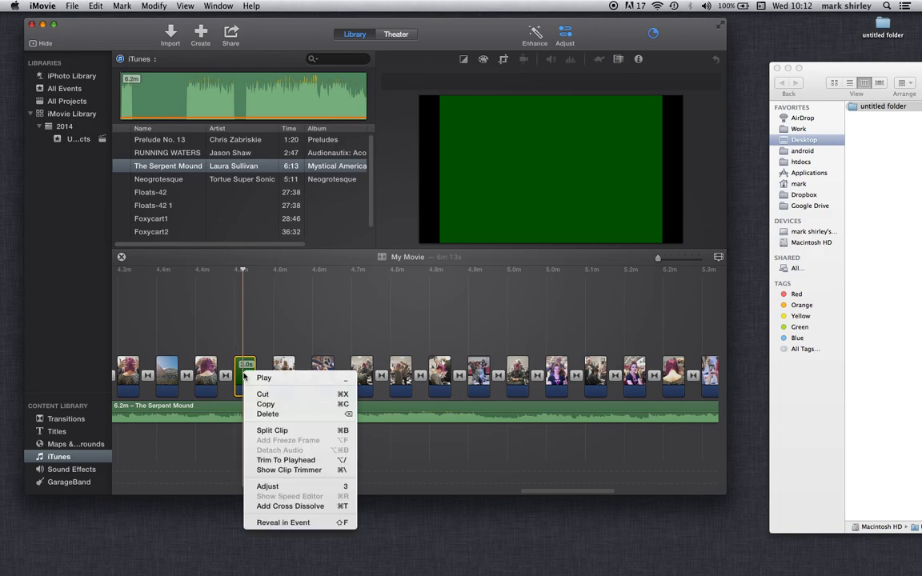
{"action": "left_click", "coordinate": [264, 414]}
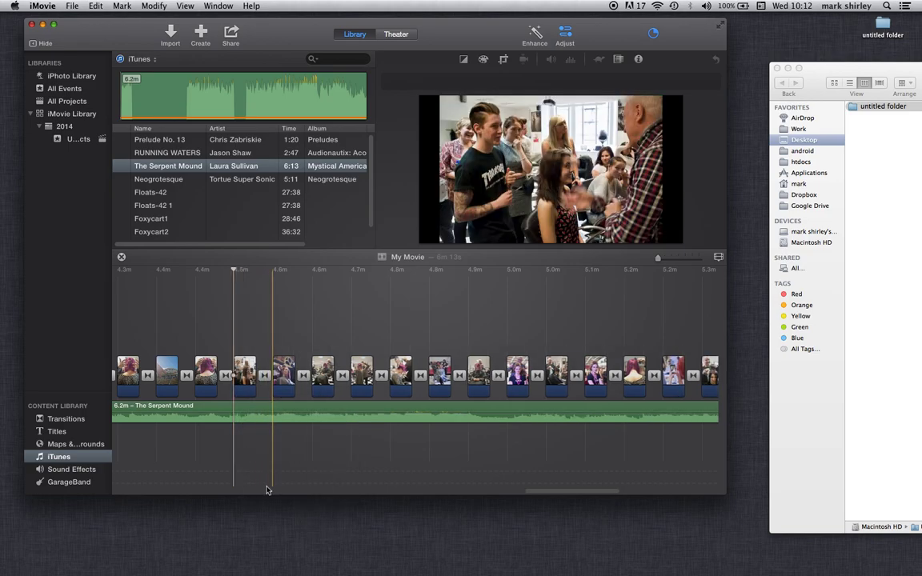
{"action": "left_click_drag", "start_coordinate": [534, 494], "coordinate": [146, 480]}
Step: Export the movie through Share > File as test.mp4 saved to the Desktop
{"action": "scroll", "coordinate": [146, 480], "scroll_direction": "left", "scroll_amount": 5}
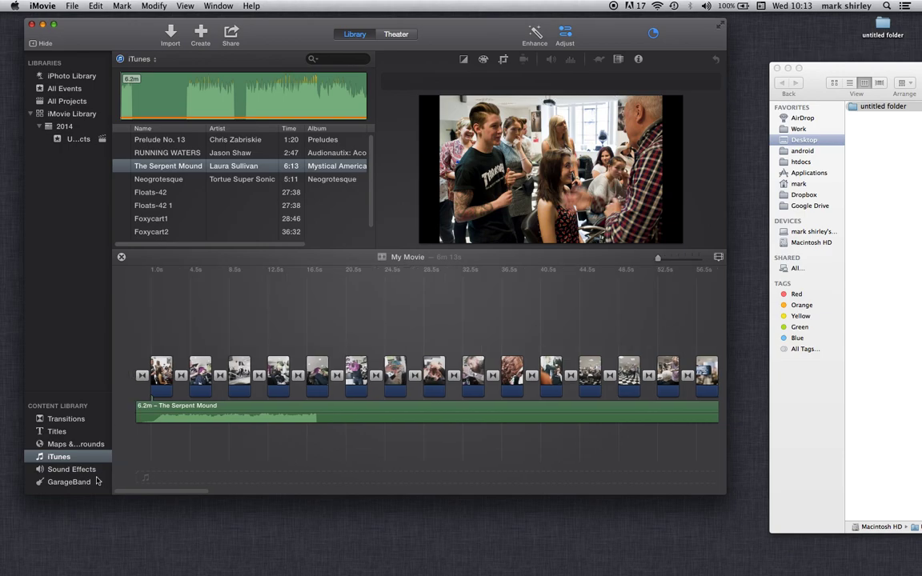
{"action": "left_click", "coordinate": [181, 110]}
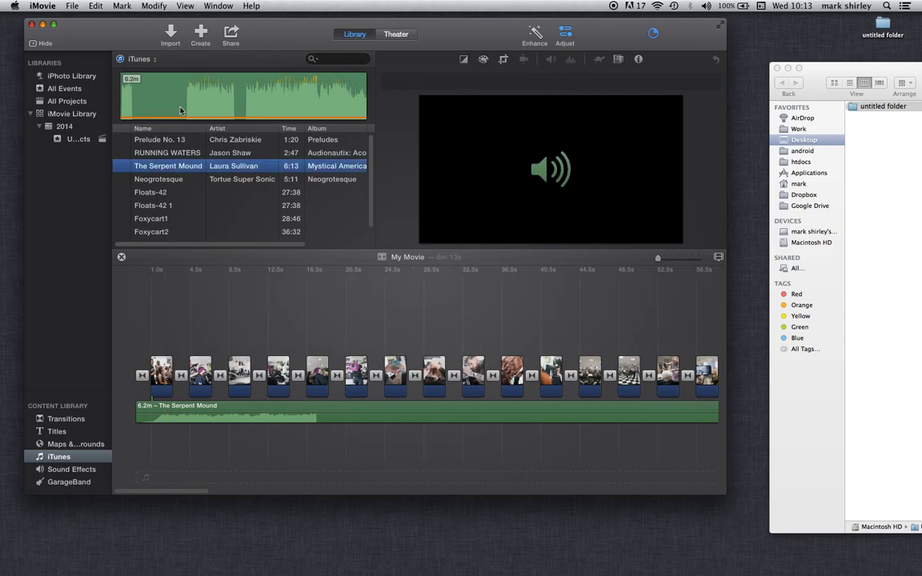
{"action": "left_click", "coordinate": [231, 35]}
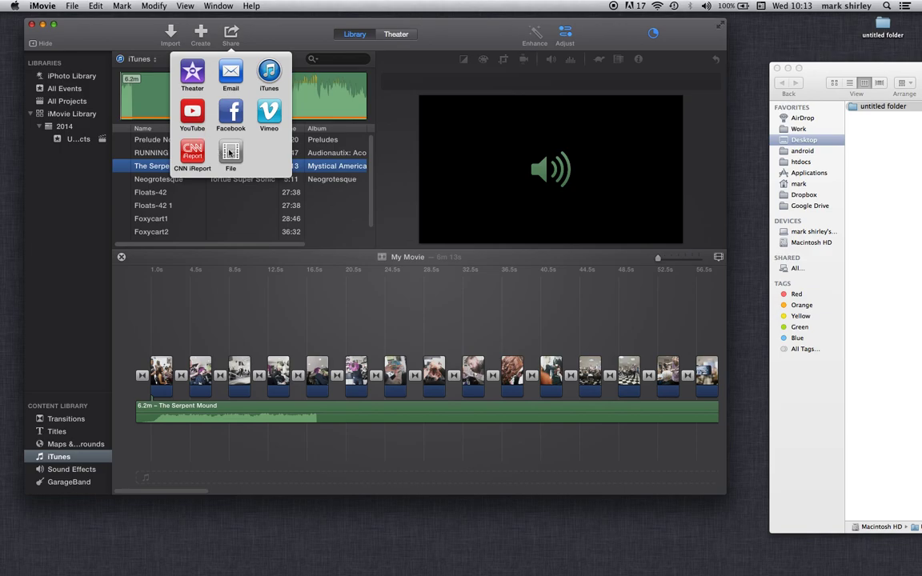
{"action": "left_click", "coordinate": [230, 152]}
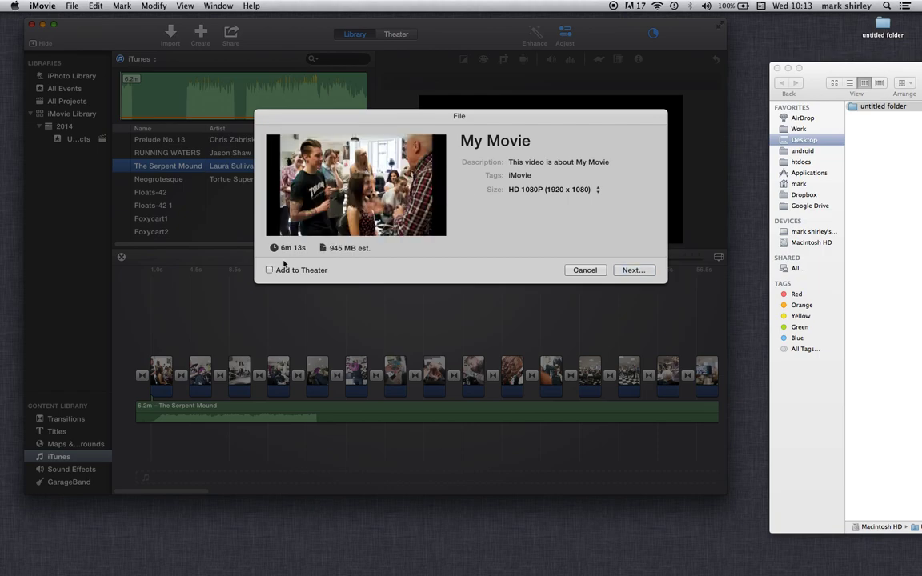
{"action": "left_click", "coordinate": [632, 271]}
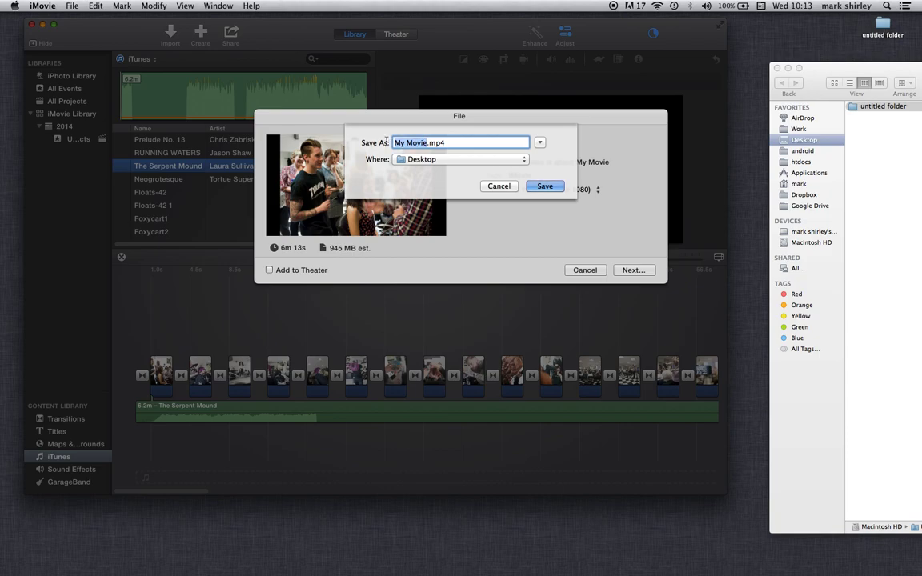
{"action": "type", "text": "test"}
{"action": "left_click", "coordinate": [543, 187]}
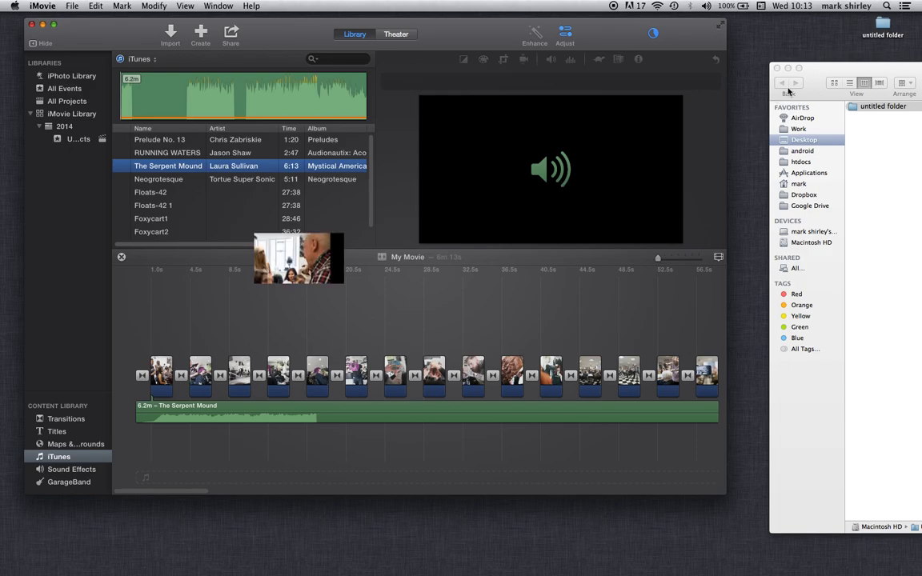
Step: Check iMovie's export progress until test.mp4 appears on the Desktop
{"action": "left_click_drag", "start_coordinate": [828, 80], "coordinate": [832, 212]}
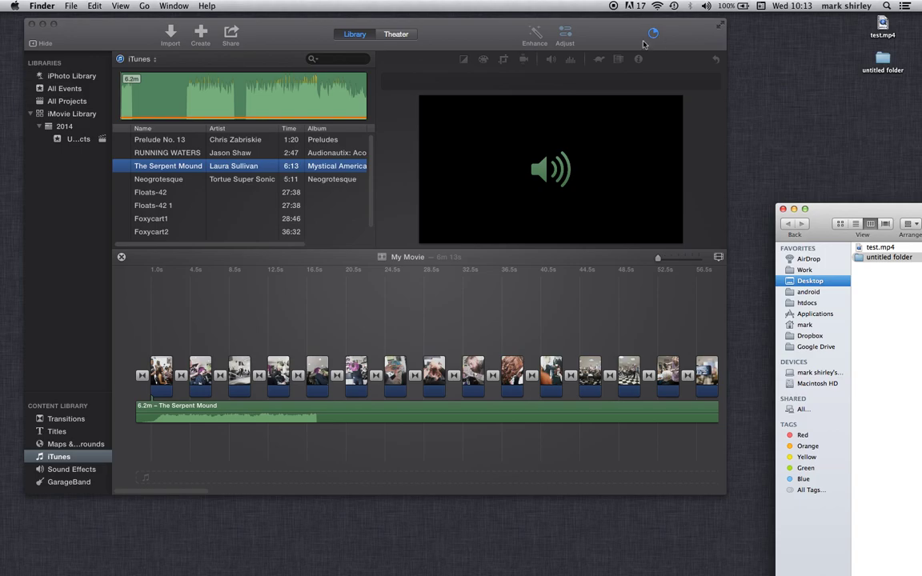
{"action": "left_click", "coordinate": [653, 34]}
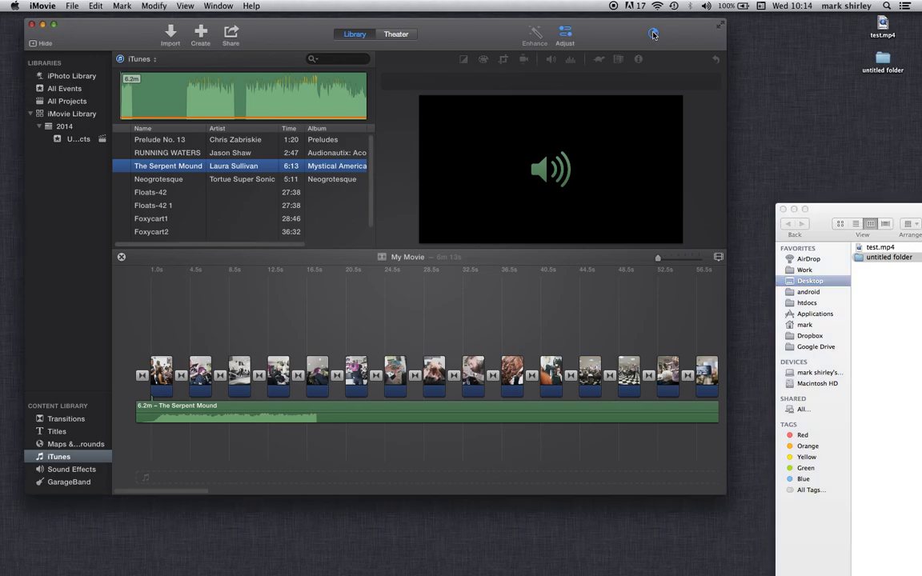
{"action": "left_click", "coordinate": [653, 34]}
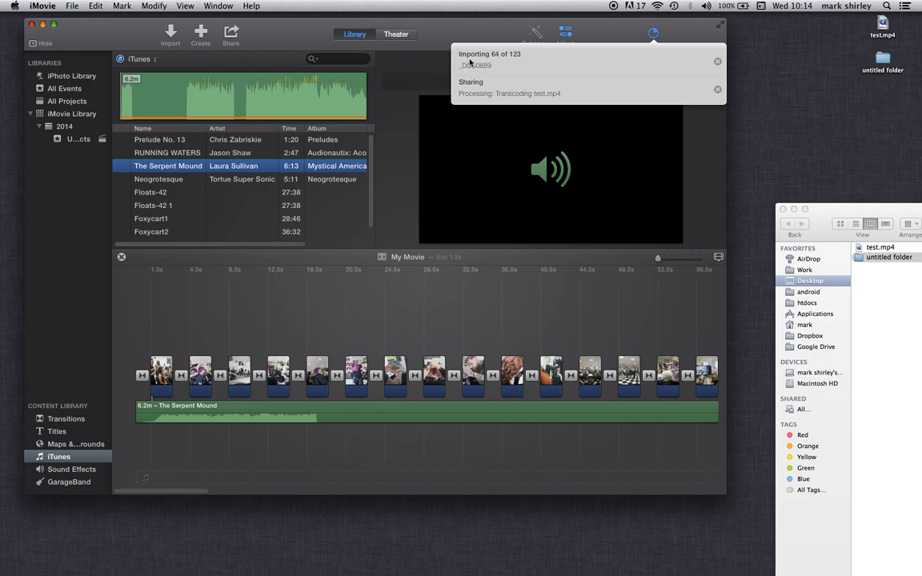
{"action": "left_click", "coordinate": [591, 33]}
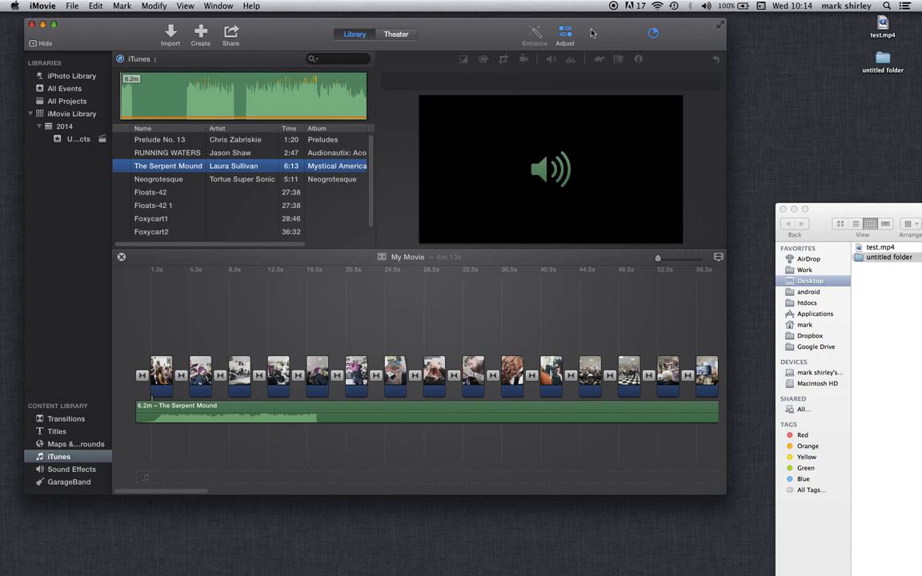
{"action": "mouse_move", "coordinate": [611, 553]}
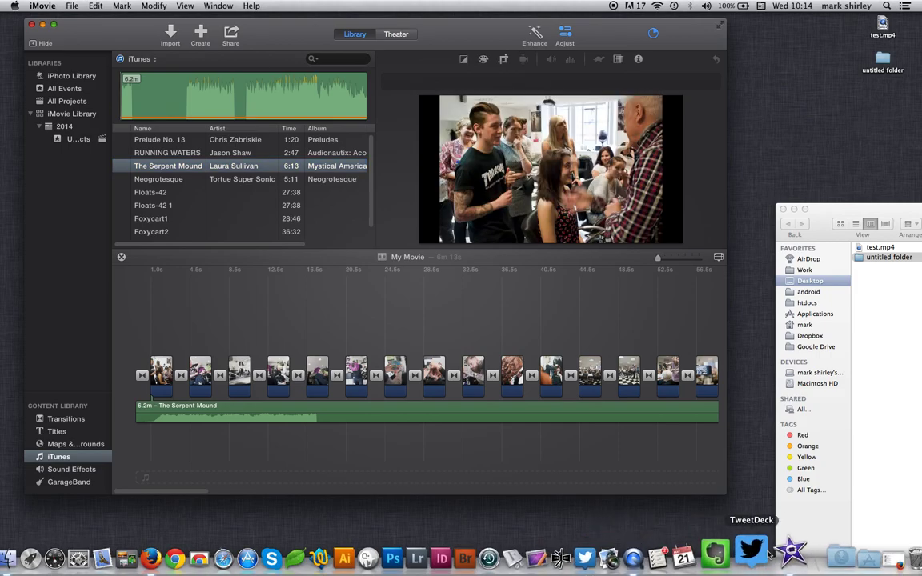
Step: Bring QuickTime Player to the front from the Dock while the test.mp4 export keeps running
{"action": "left_click", "coordinate": [660, 556]}
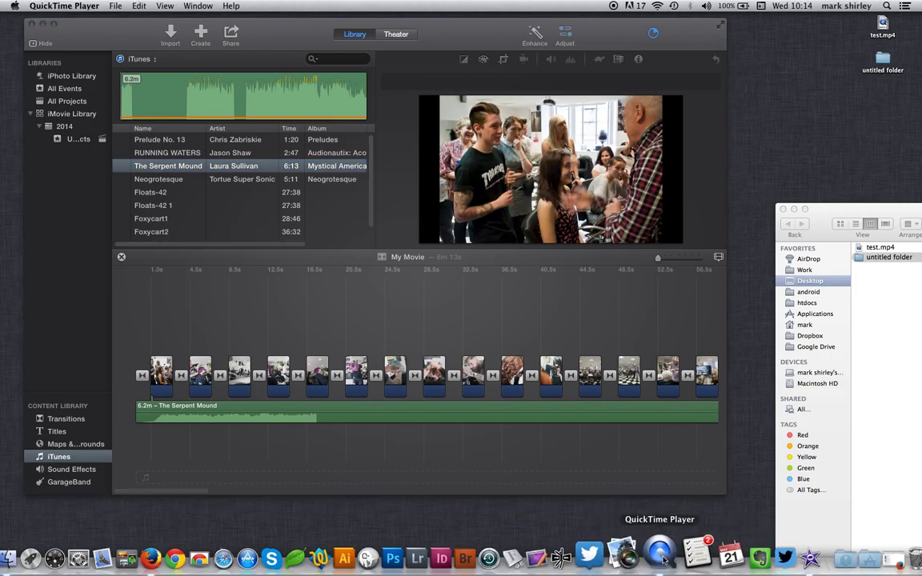